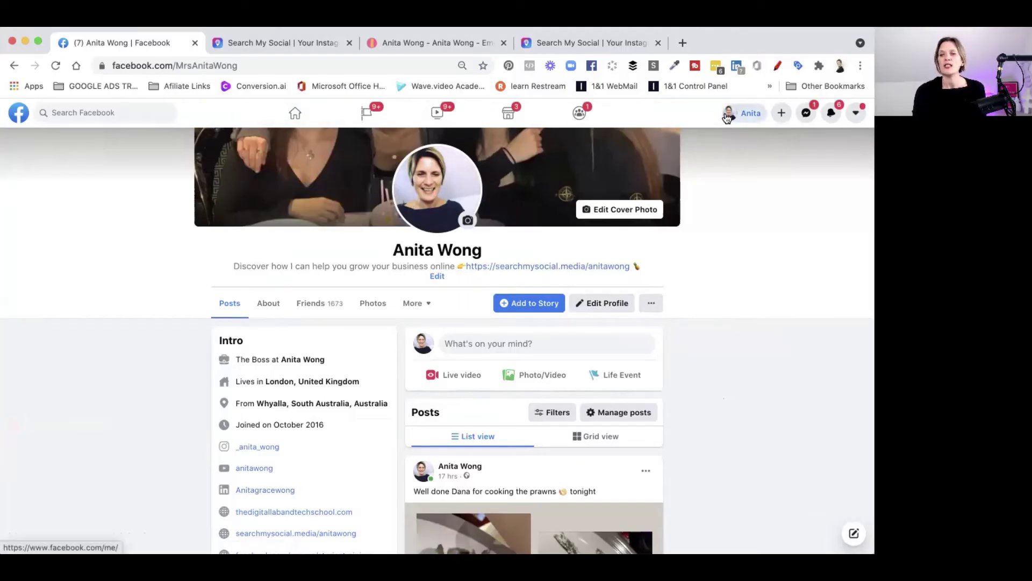
Reload the personal profile and open the bio for editing.
left_click(727, 117)
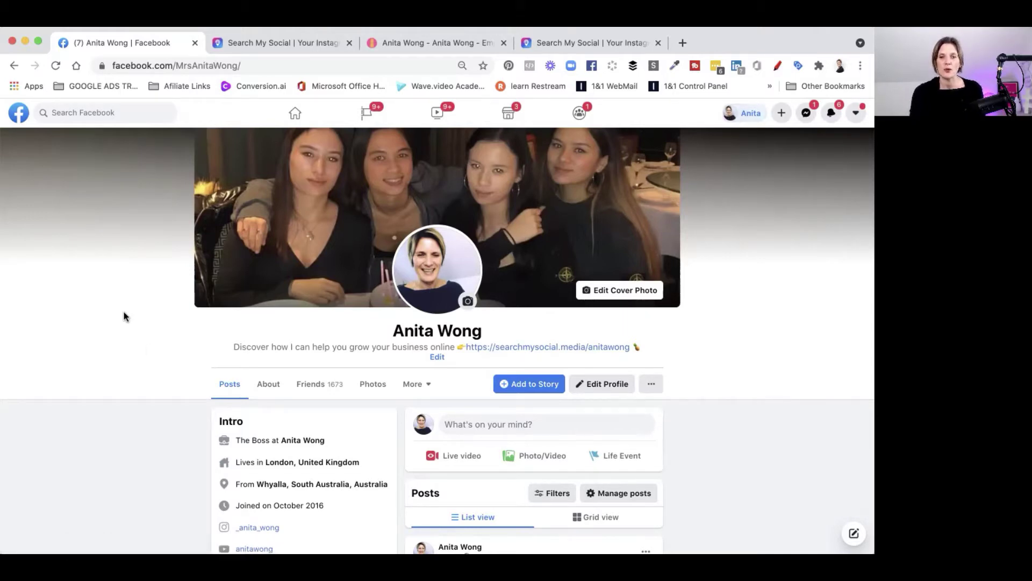
scroll(124, 311, "down", 3)
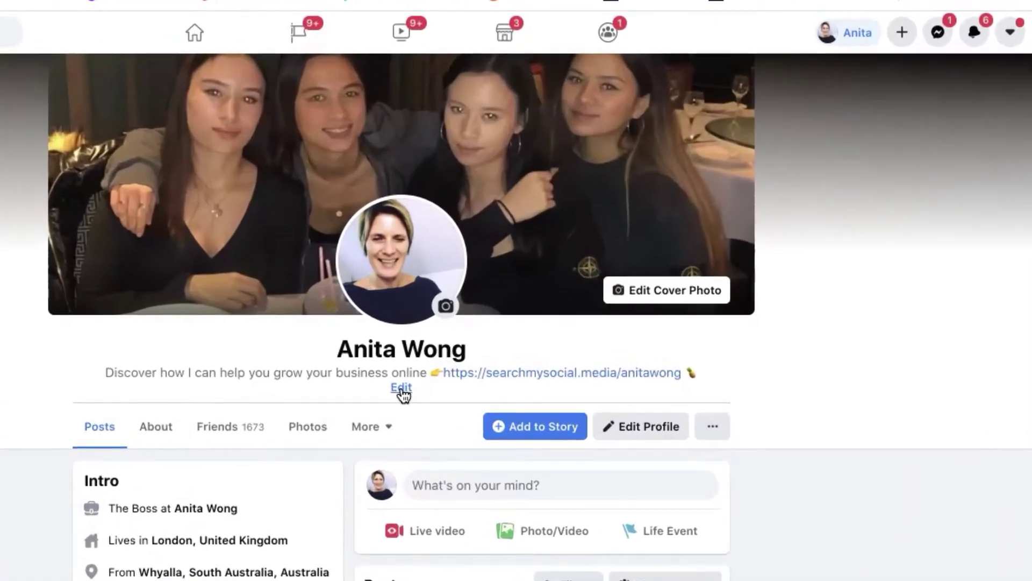
left_click(437, 358)
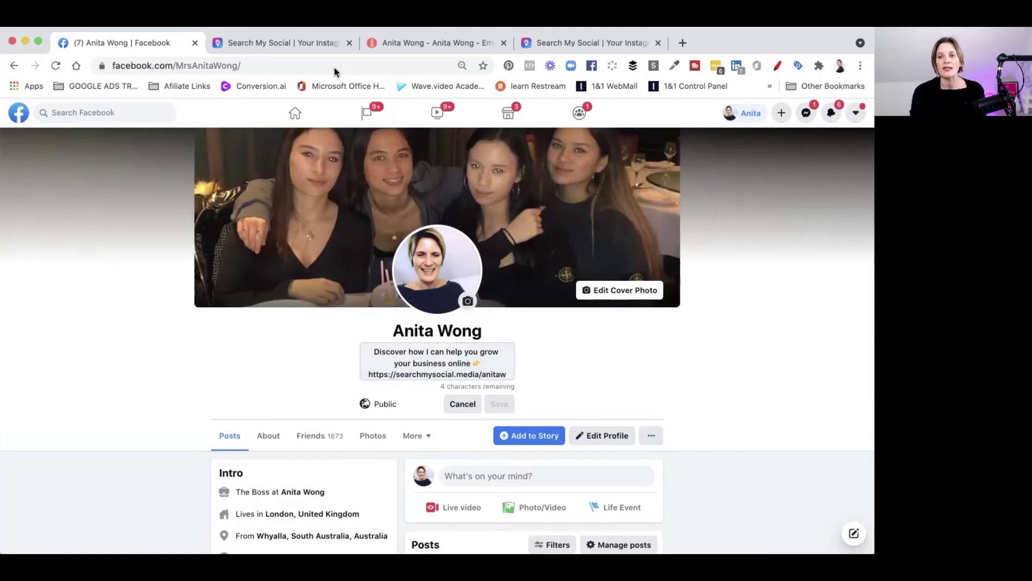
Check the anitawong.co.uk site address, then view the Search My Social link page.
left_click(421, 43)
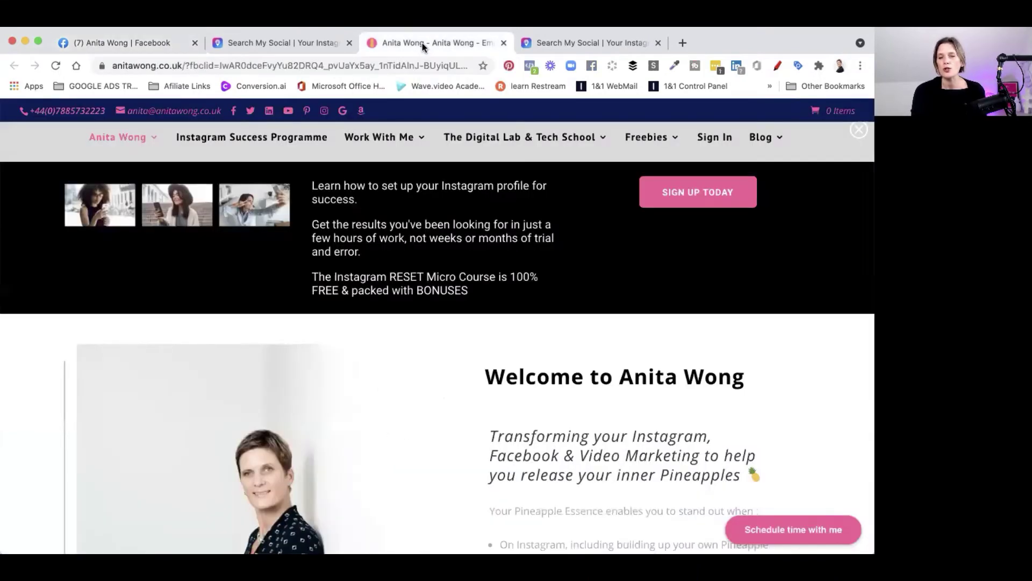
left_click_drag(187, 63, 100, 65)
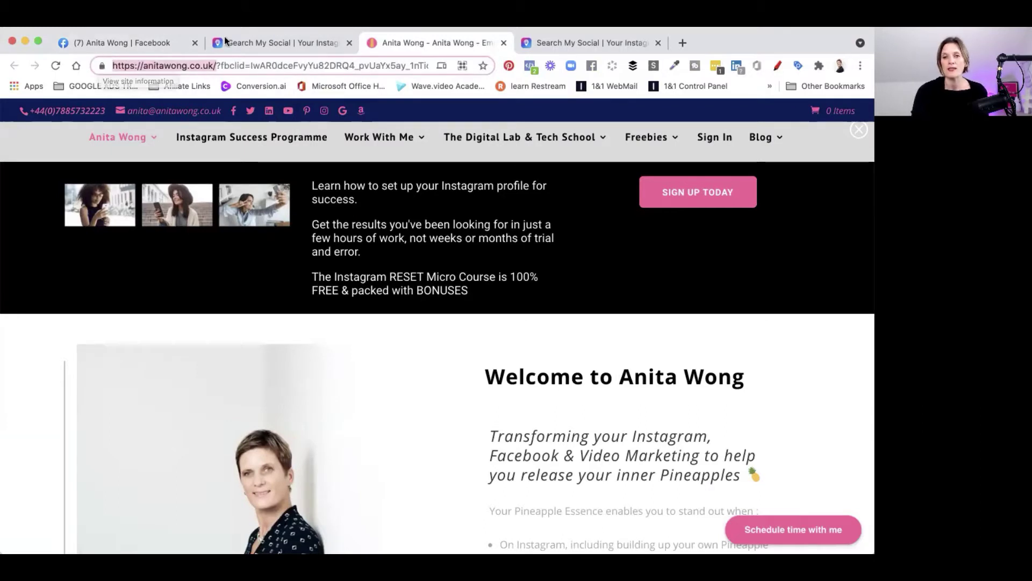
left_click(134, 41)
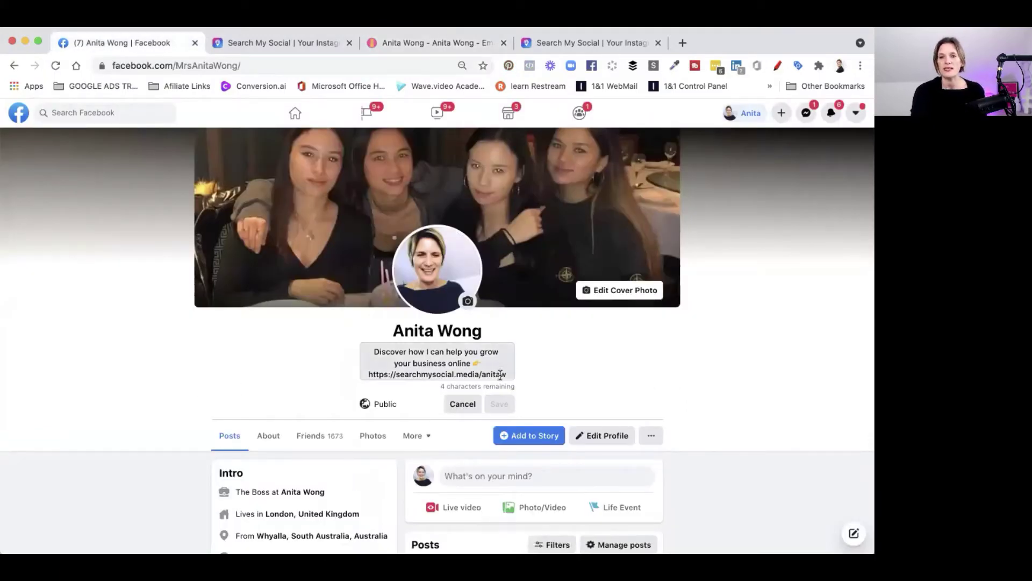
left_click(285, 43)
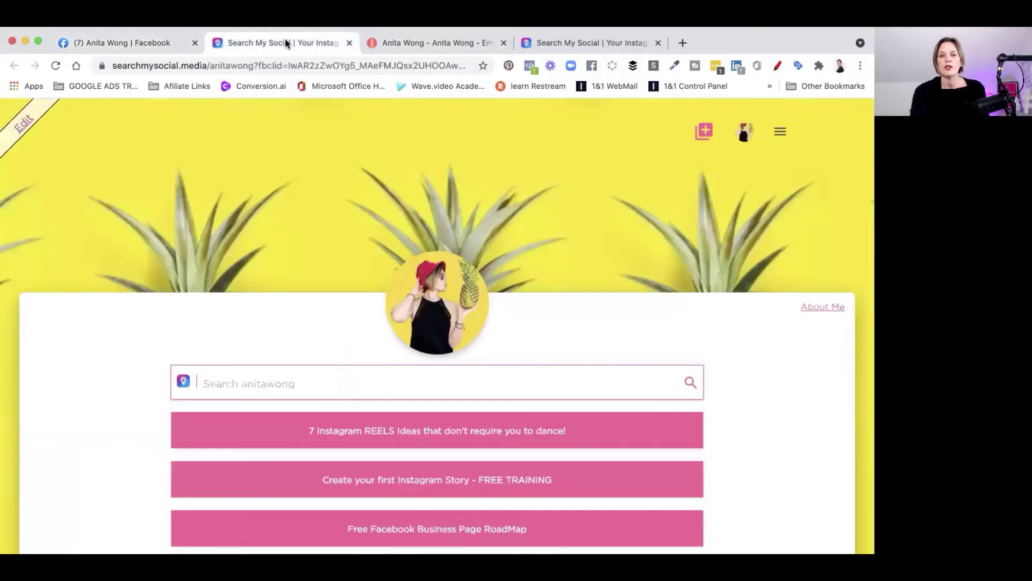
Review the searchmysocial.media link page, then return to the open Facebook bio editor.
scroll(143, 284, "down", 3)
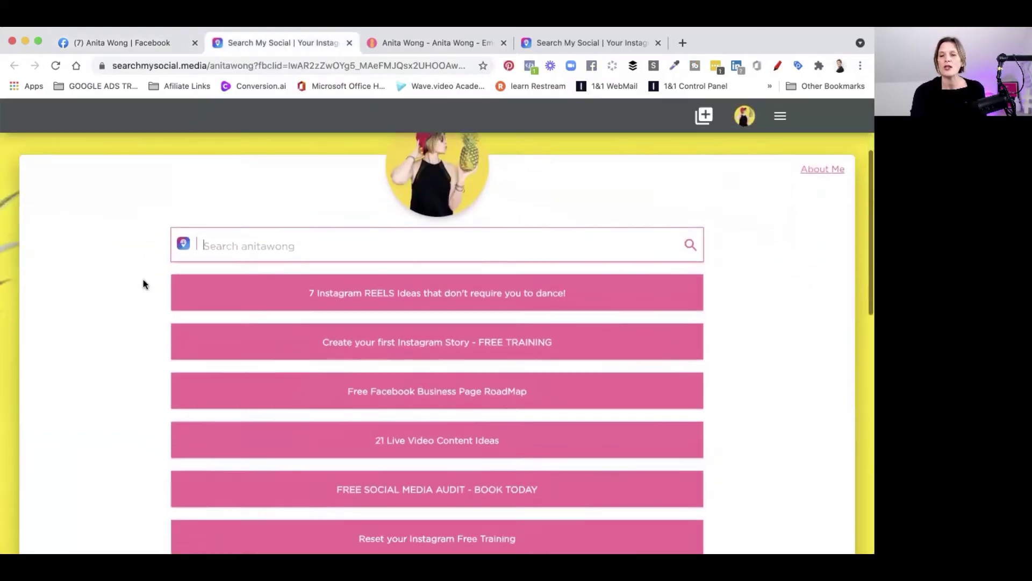
scroll(143, 284, "up", 3)
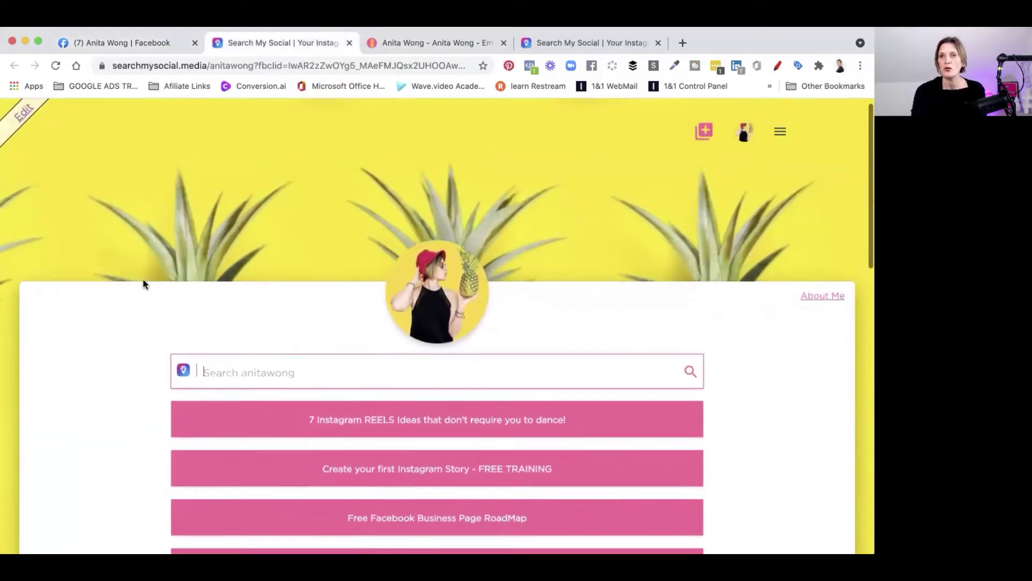
scroll(143, 284, "down", 3)
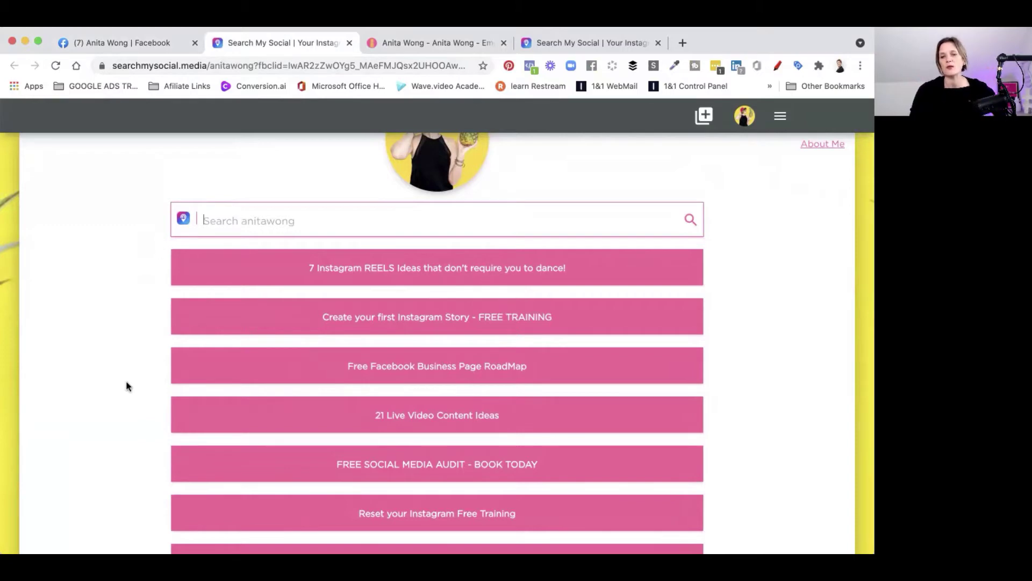
scroll(121, 409, "down", 4)
scroll(121, 408, "up", 7)
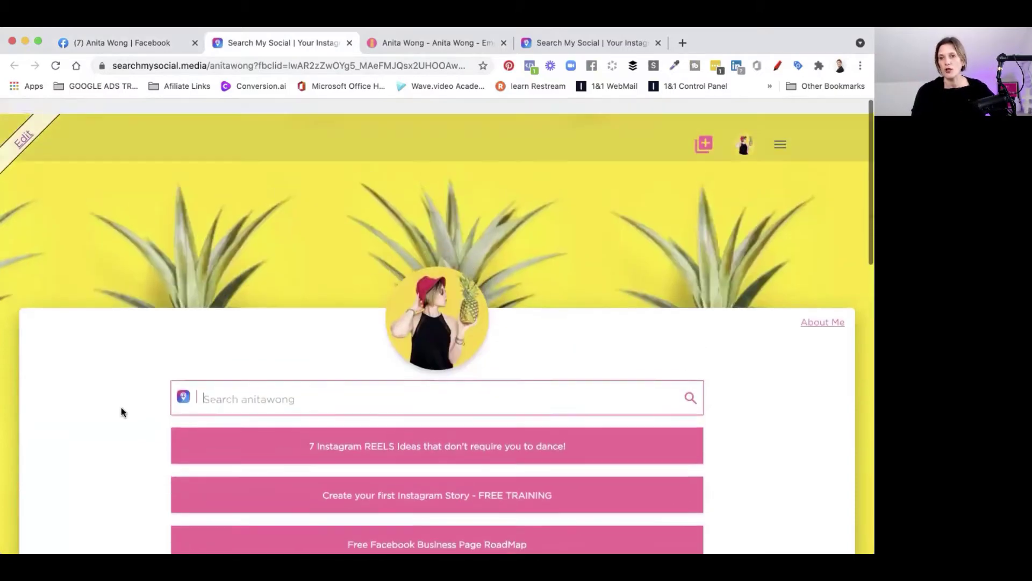
left_click(137, 42)
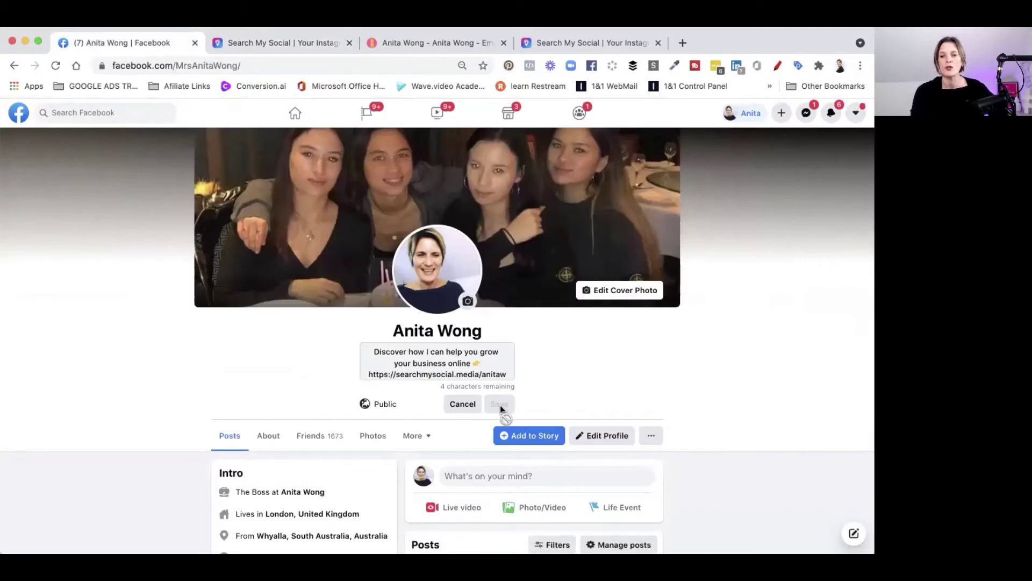
Add an emoji before 'Discover' in the bio, save it, and share the update.
left_click(372, 352)
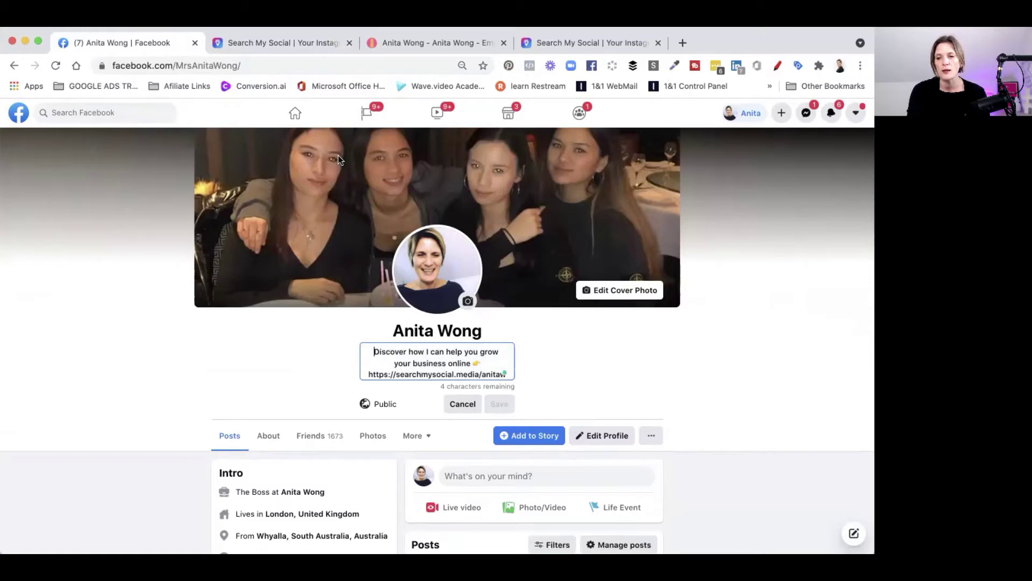
type("👇")
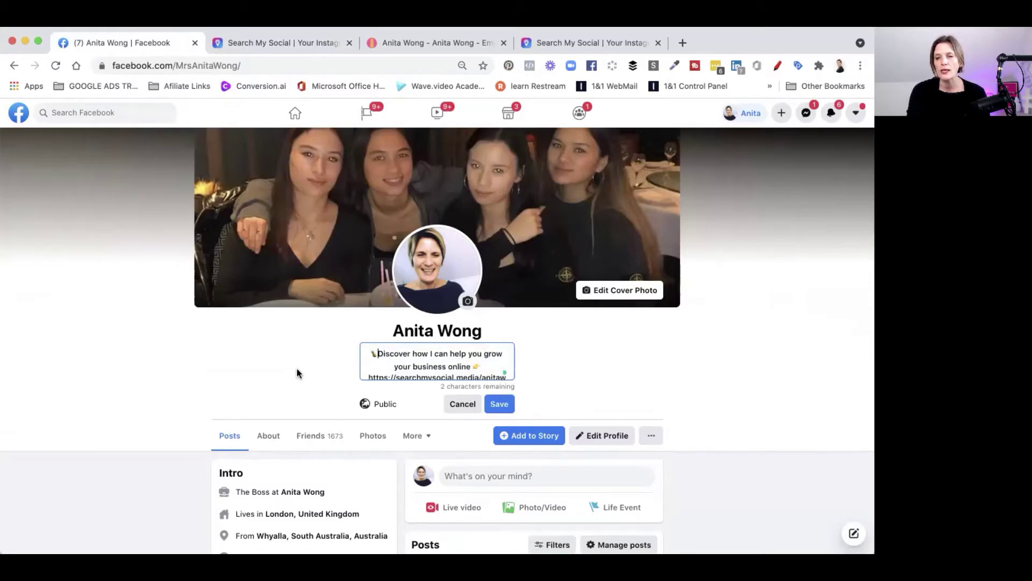
left_click(500, 404)
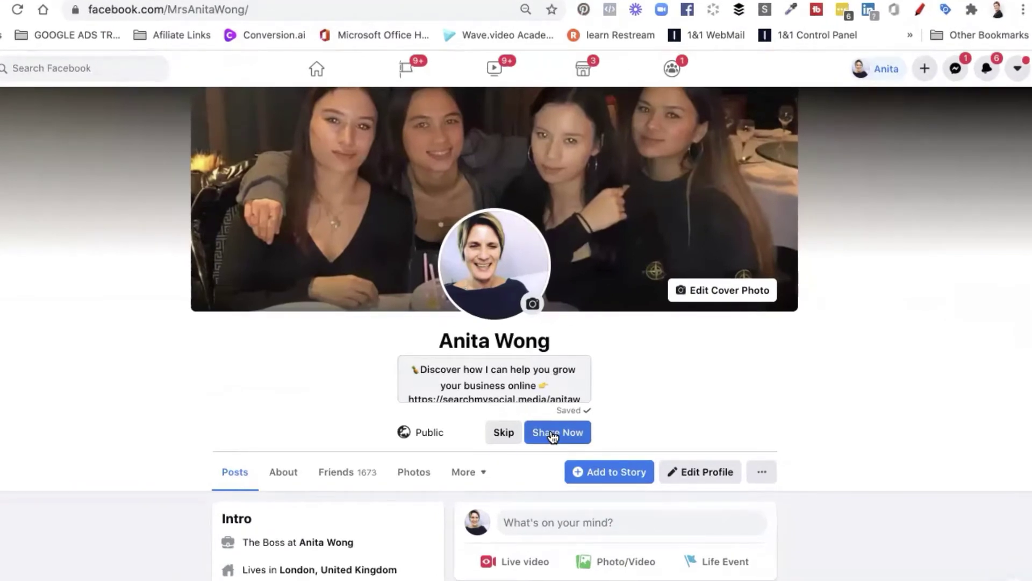
left_click(554, 434)
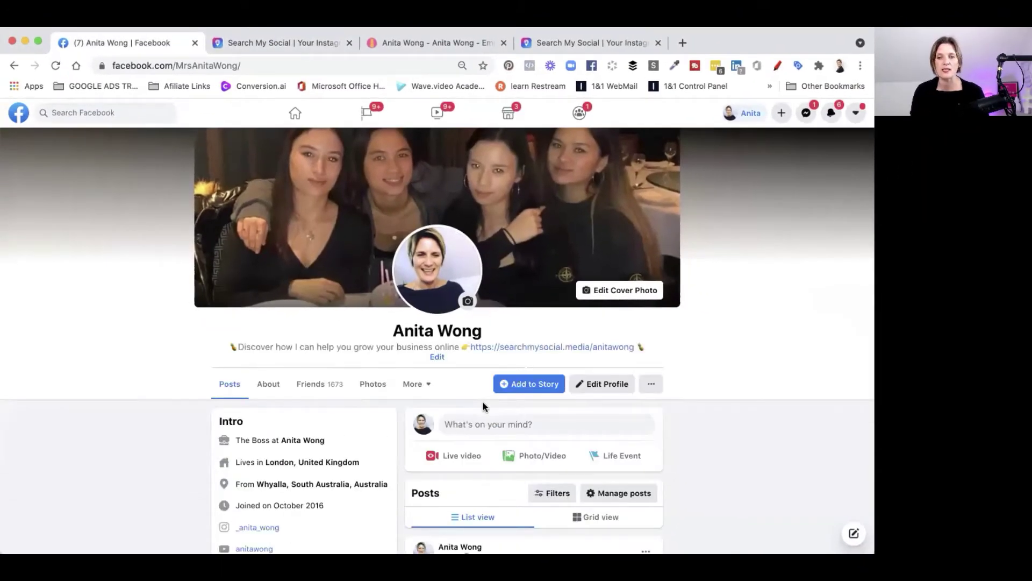
Reload the profile and open the searchmysocial.media link from the bio.
scroll(483, 407, "down", 4)
left_click(56, 66)
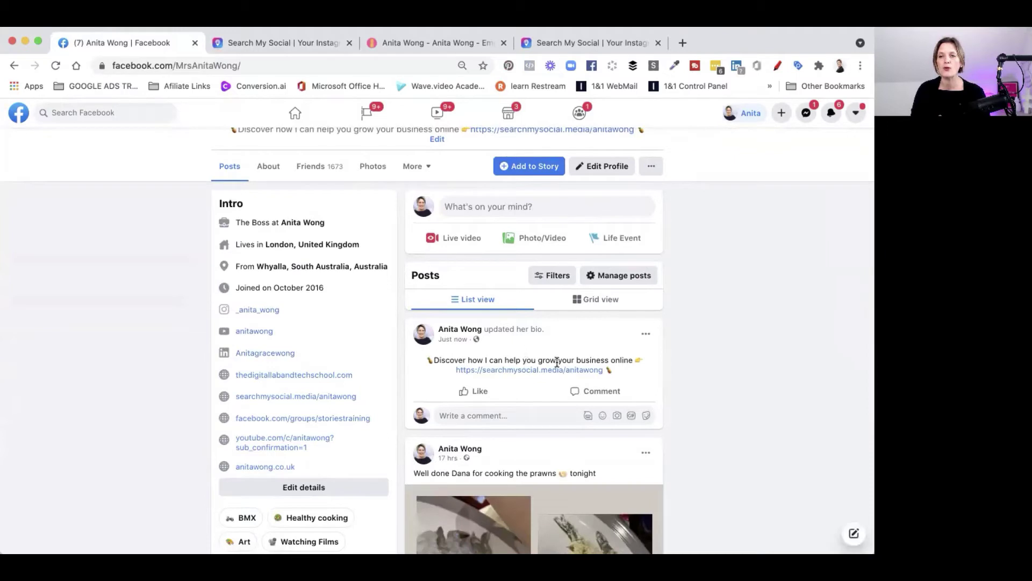
left_click(509, 369)
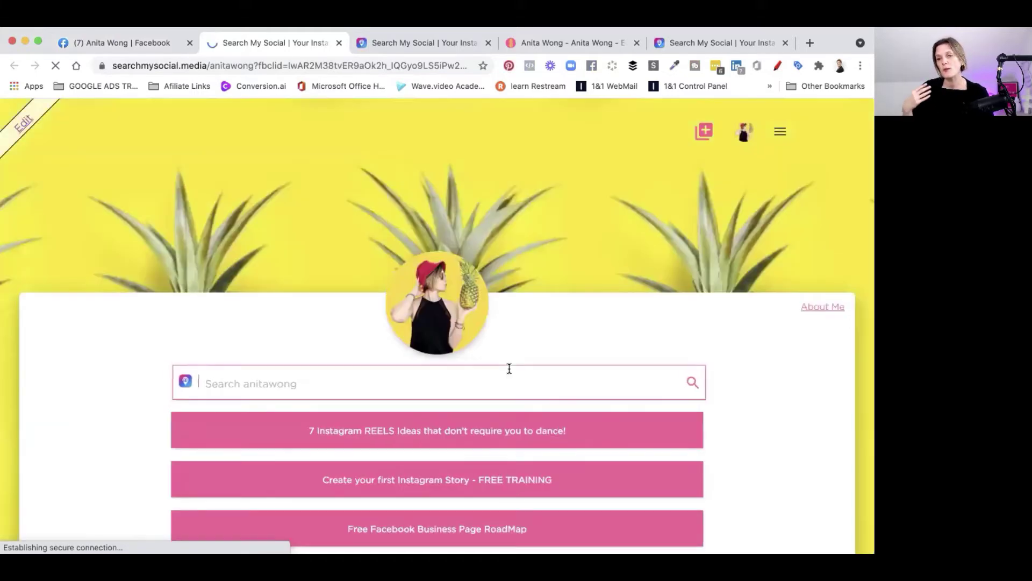
Browse the opened link page and the anitawong.co.uk site, then return to Facebook.
scroll(510, 374, "down", 4)
scroll(510, 373, "down", 5)
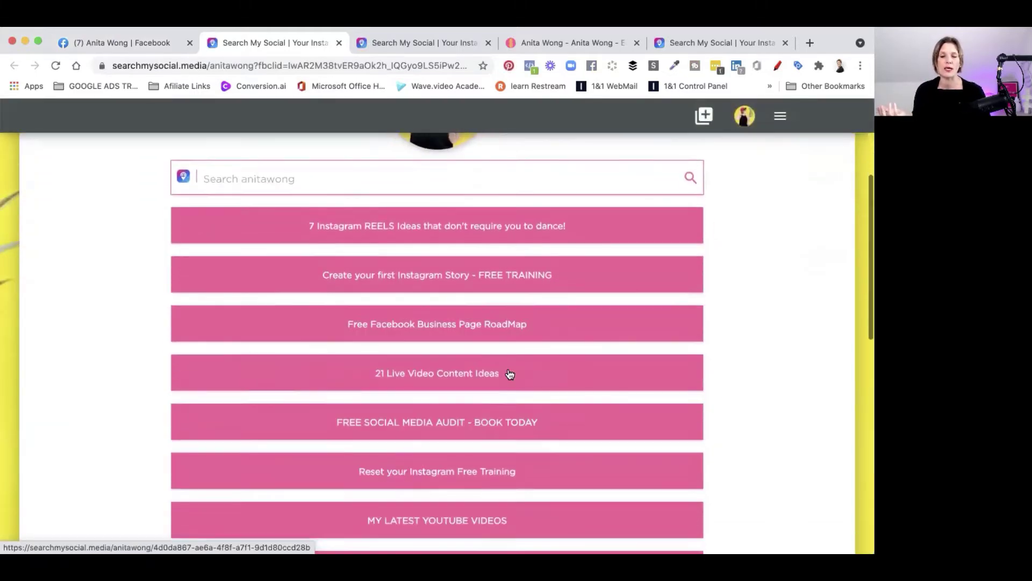
scroll(510, 374, "up", 10)
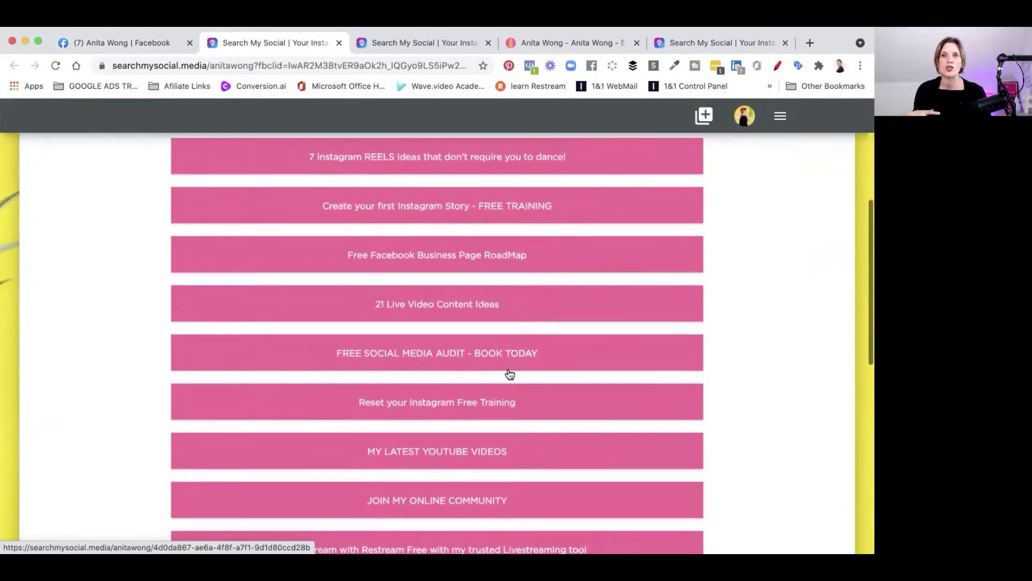
left_click(573, 45)
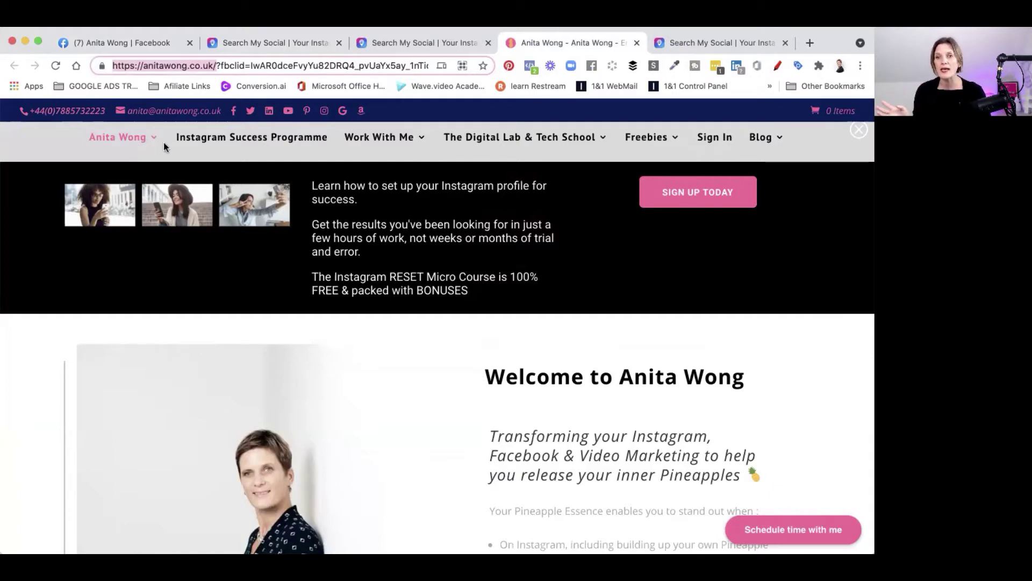
left_click(122, 43)
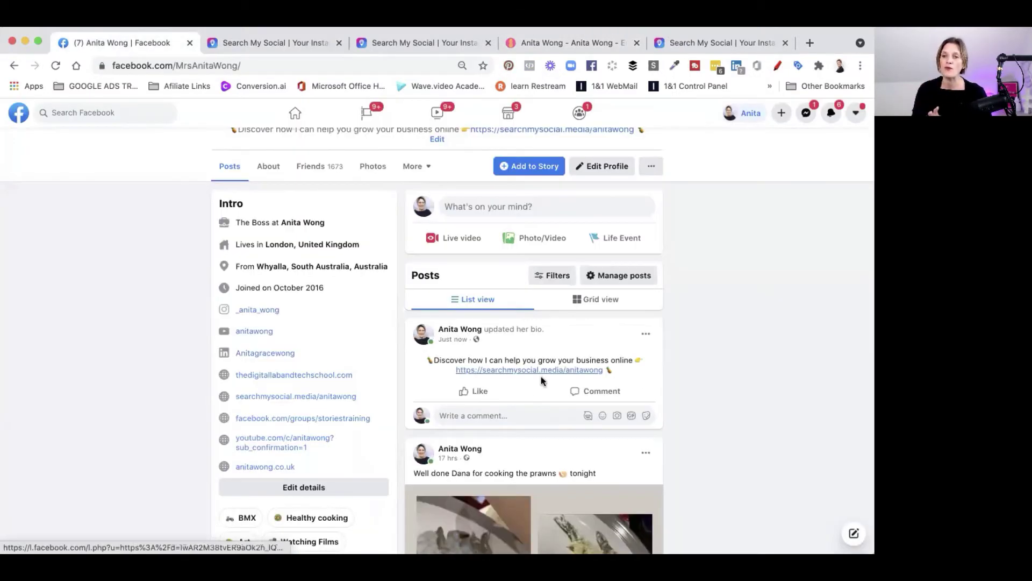
Go back from the Bommiemedia business Page to the personal profile's Intro.
scroll(540, 376, "up", 5)
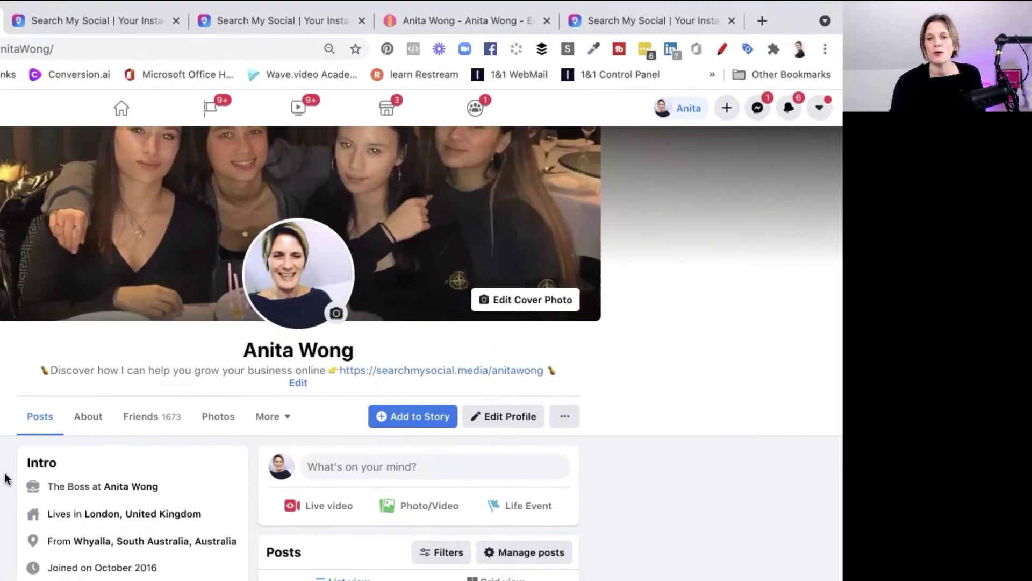
scroll(8, 480, "down", 2)
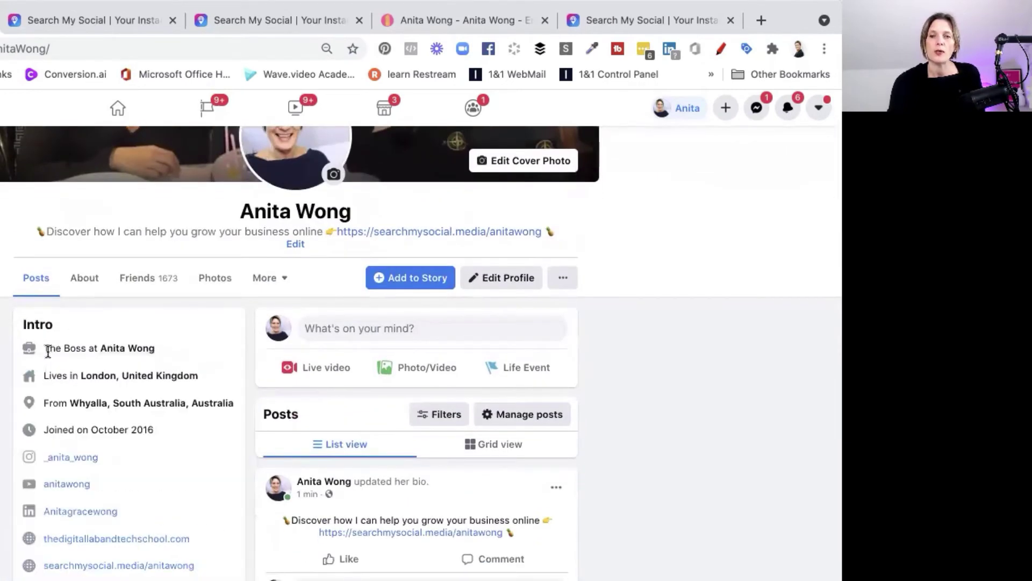
mouse_move(133, 357)
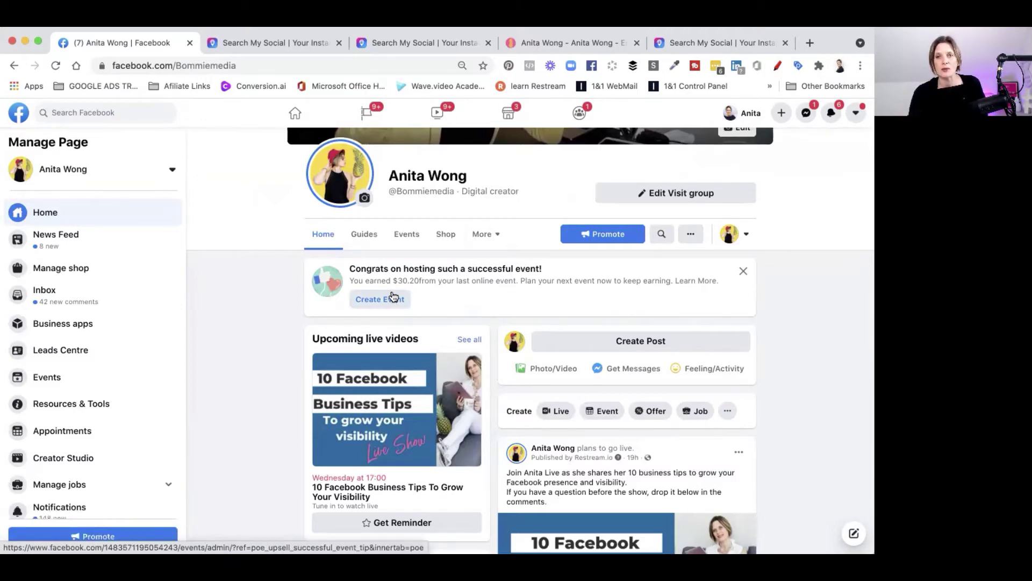
left_click(12, 66)
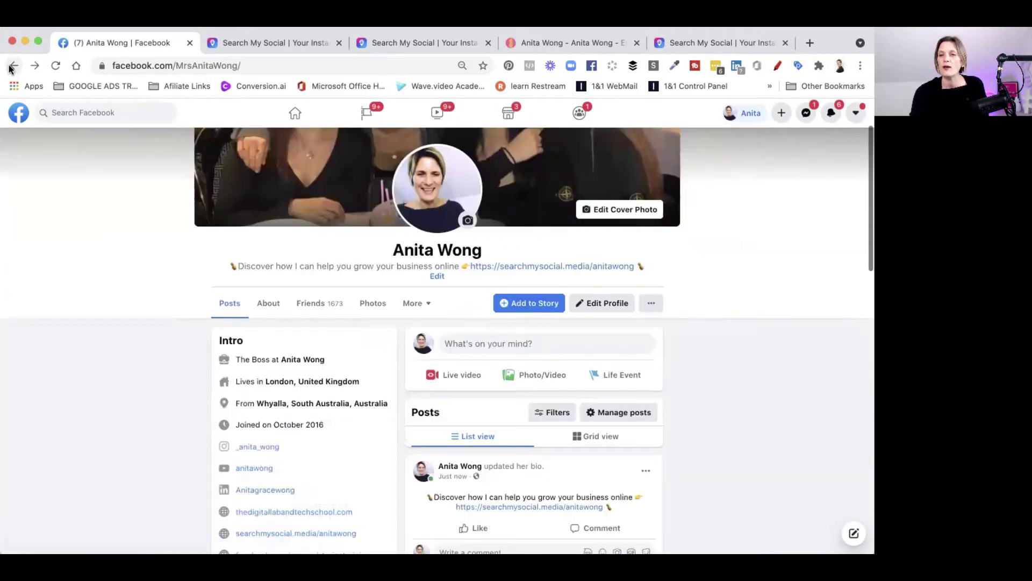
scroll(110, 297, "down", 1)
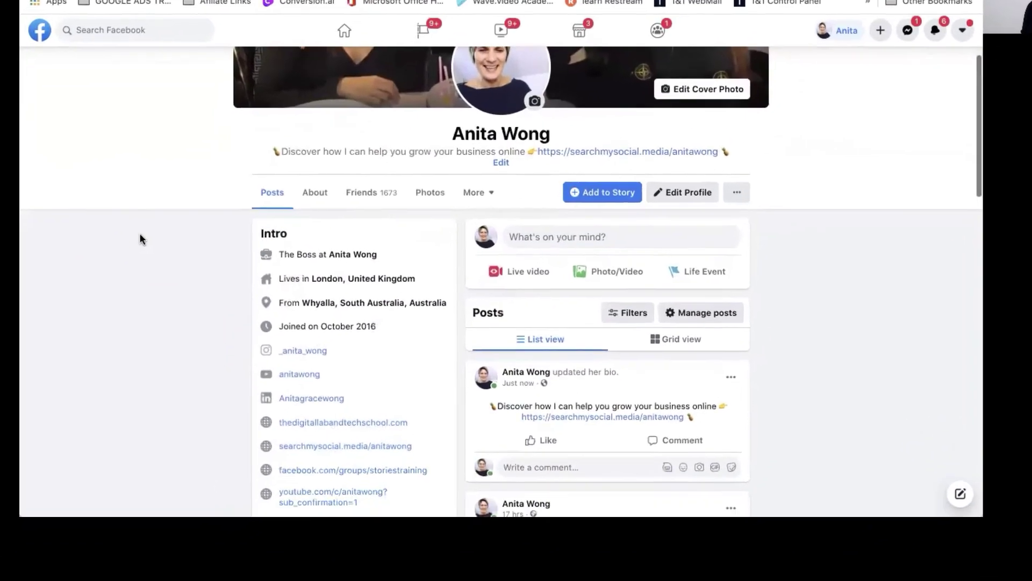
scroll(140, 237, "down", 3)
scroll(139, 237, "up", 1)
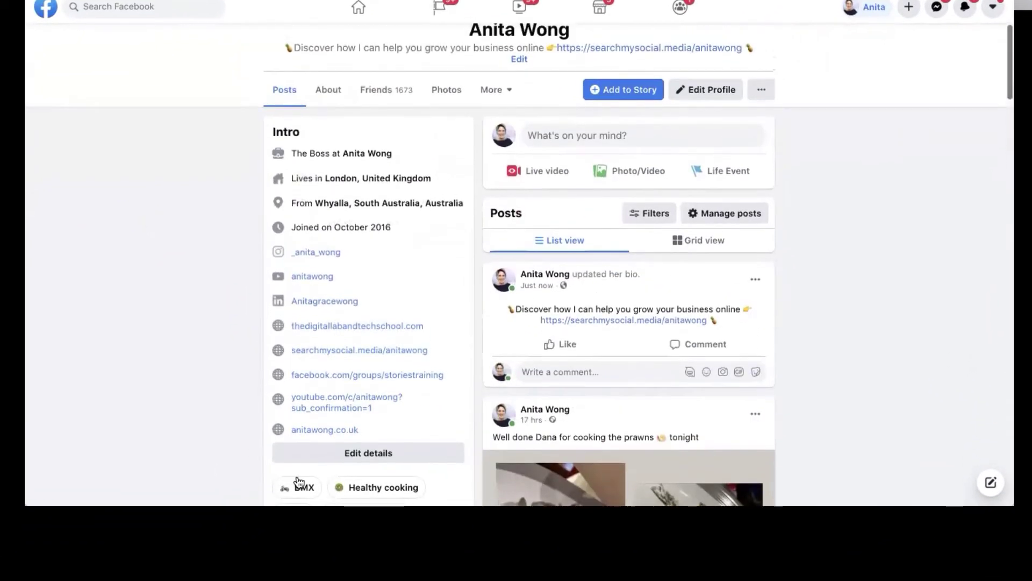
Review the Intro details, then switch to About > Work and education.
left_click(370, 454)
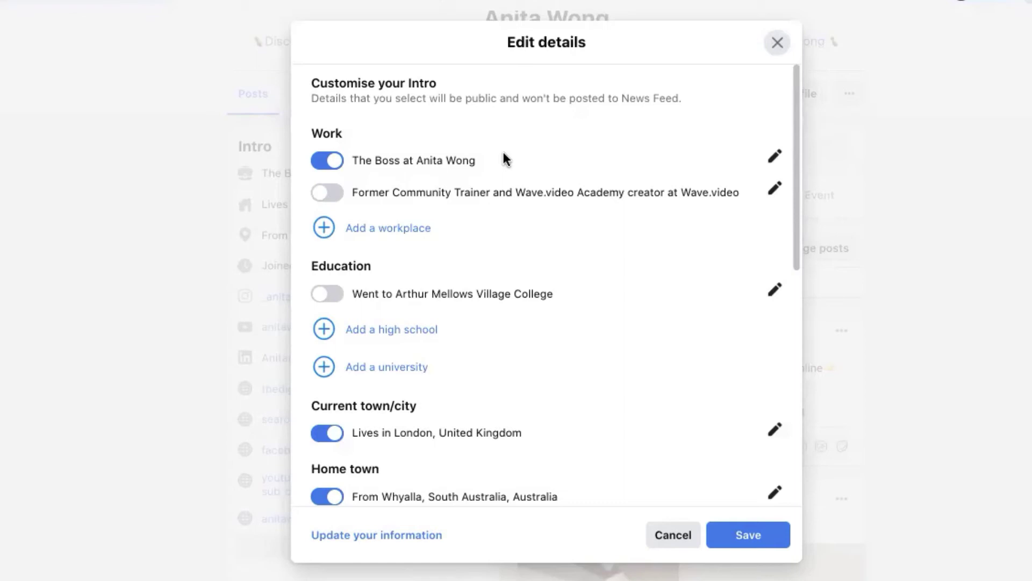
left_click(371, 231)
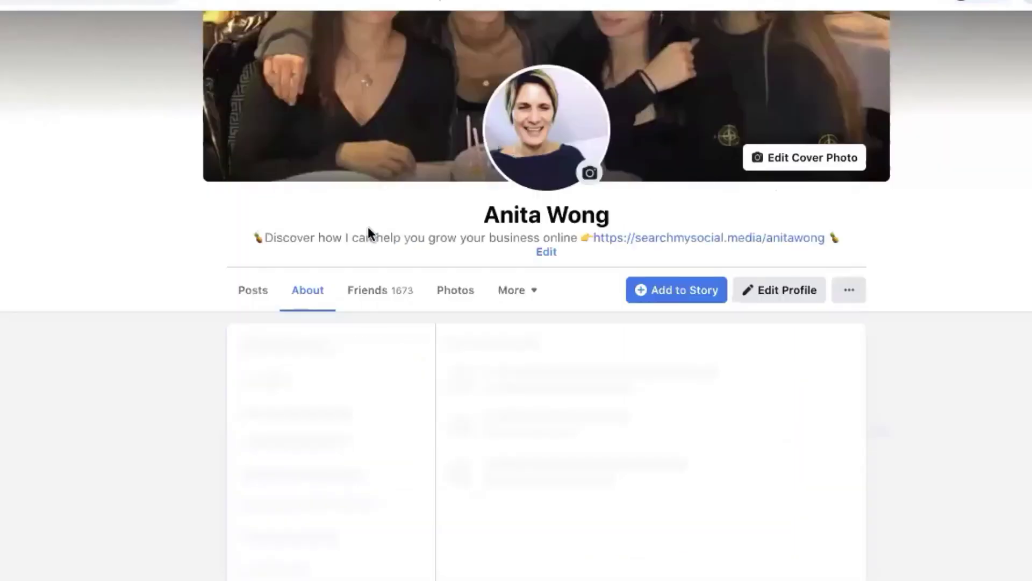
Add a new workplace with the Anita Wong Page as the company.
scroll(368, 233, "down", 2)
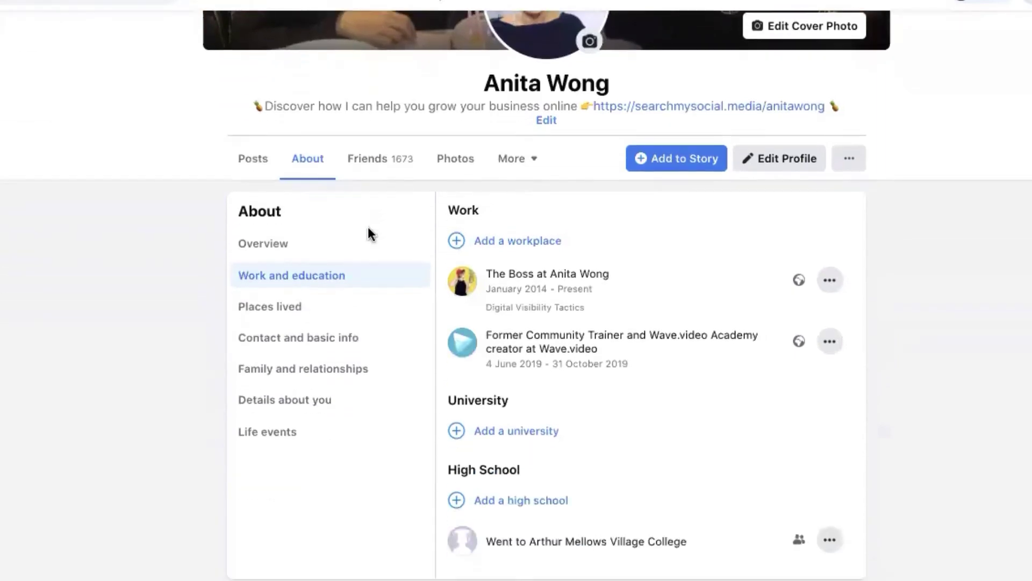
left_click(516, 245)
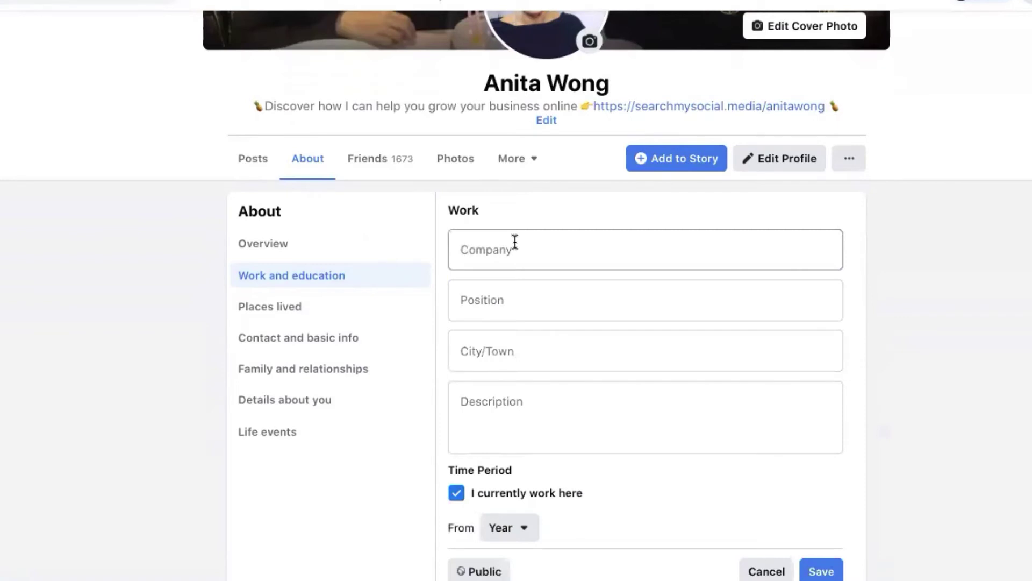
scroll(515, 242, "down", 3)
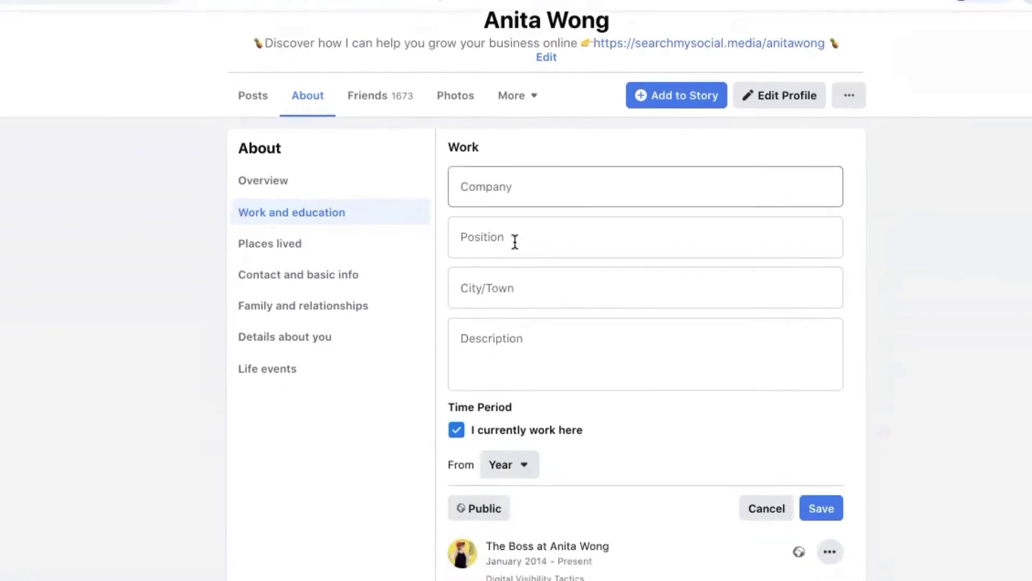
scroll(515, 242, "up", 1)
left_click(522, 173)
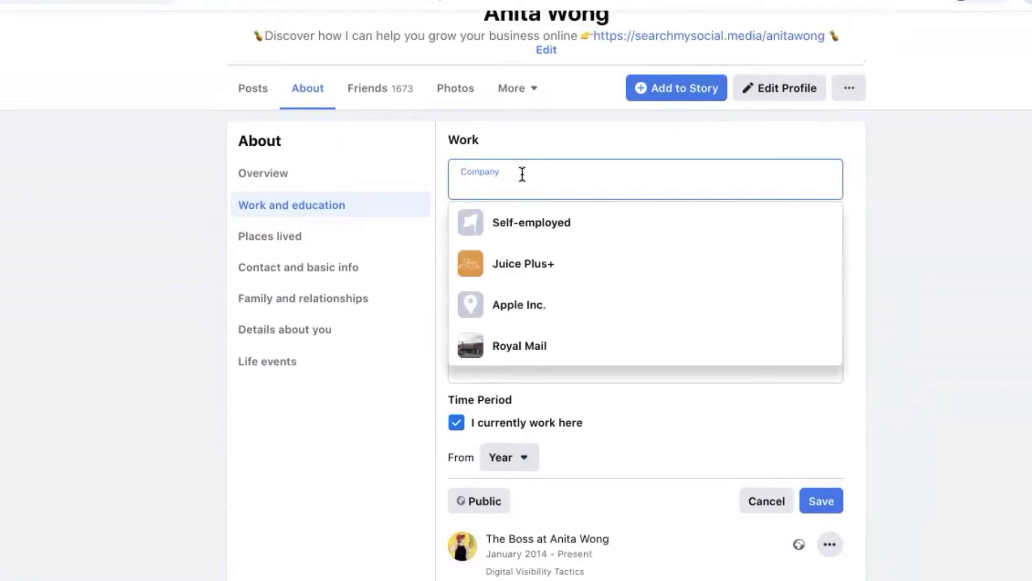
type("Anit")
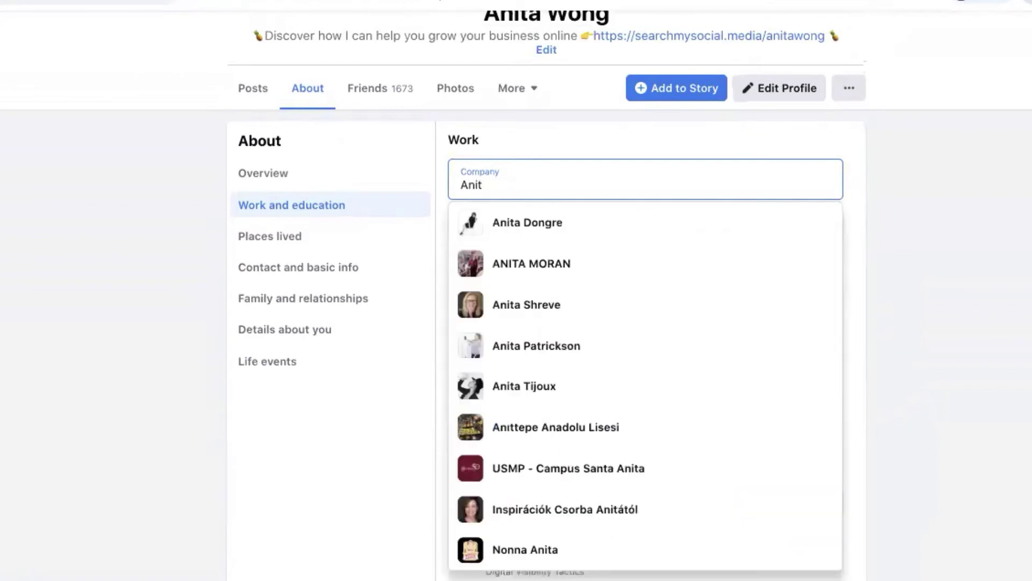
type("a Wong")
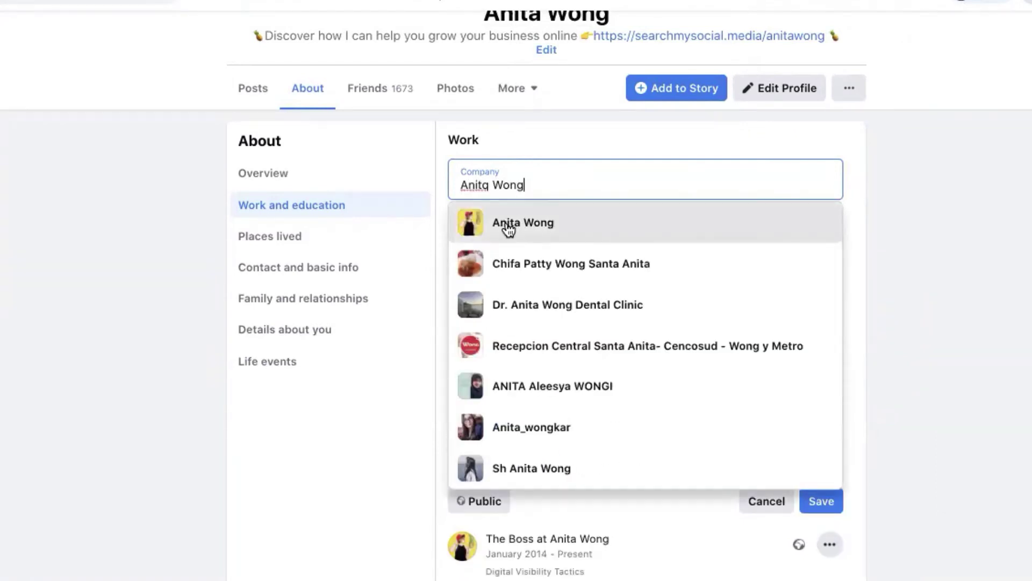
left_click(508, 225)
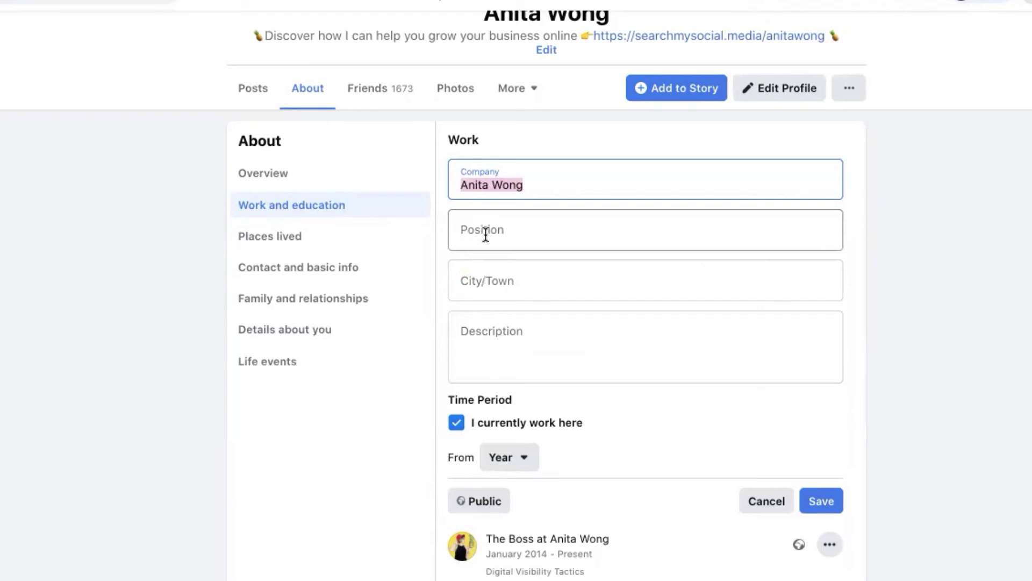
Set the position to 'Owner' and save the workplace.
left_click(493, 228)
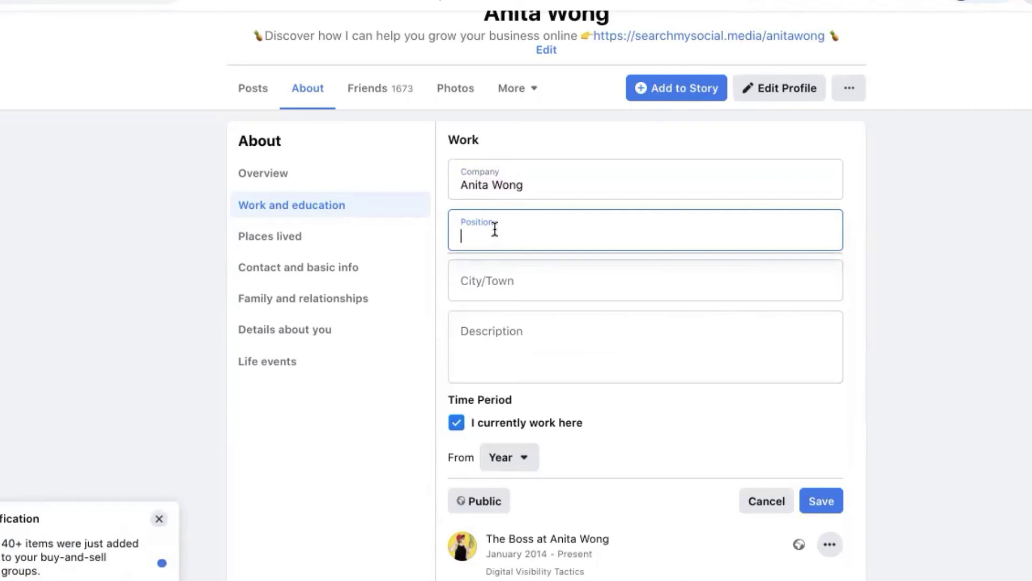
type("Owner")
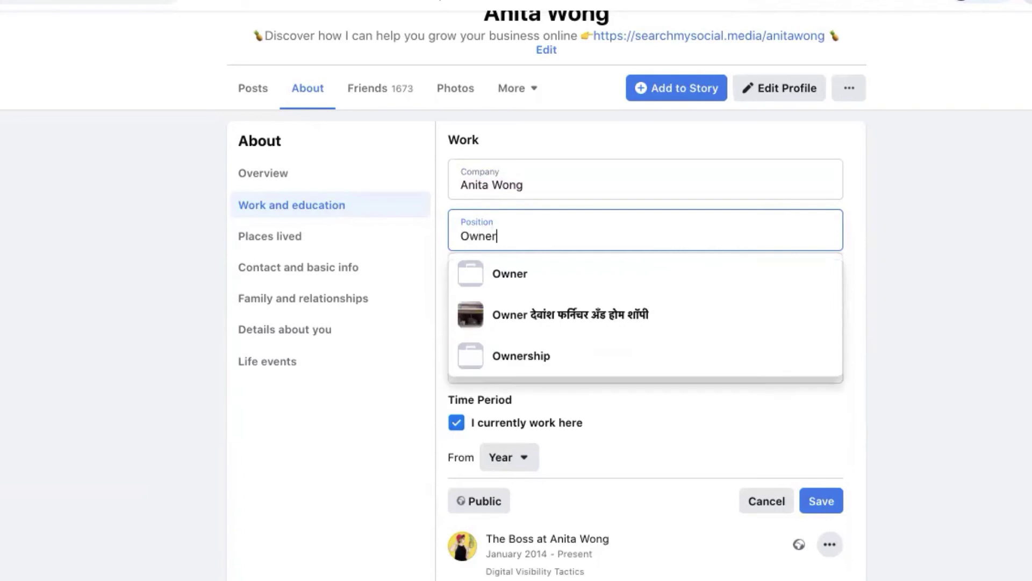
left_click(438, 204)
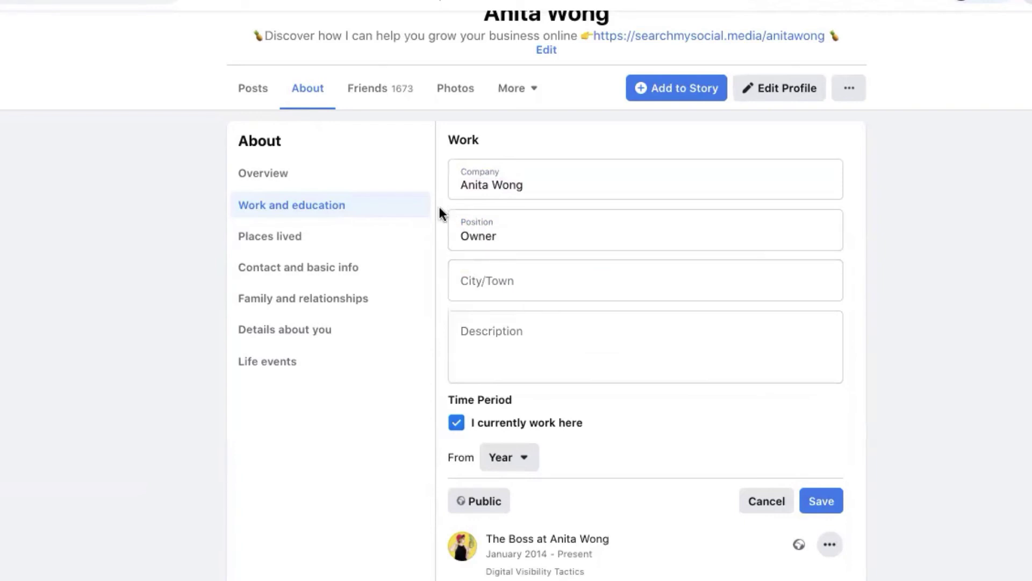
scroll(657, 417, "down", 1)
scroll(656, 414, "down", 1)
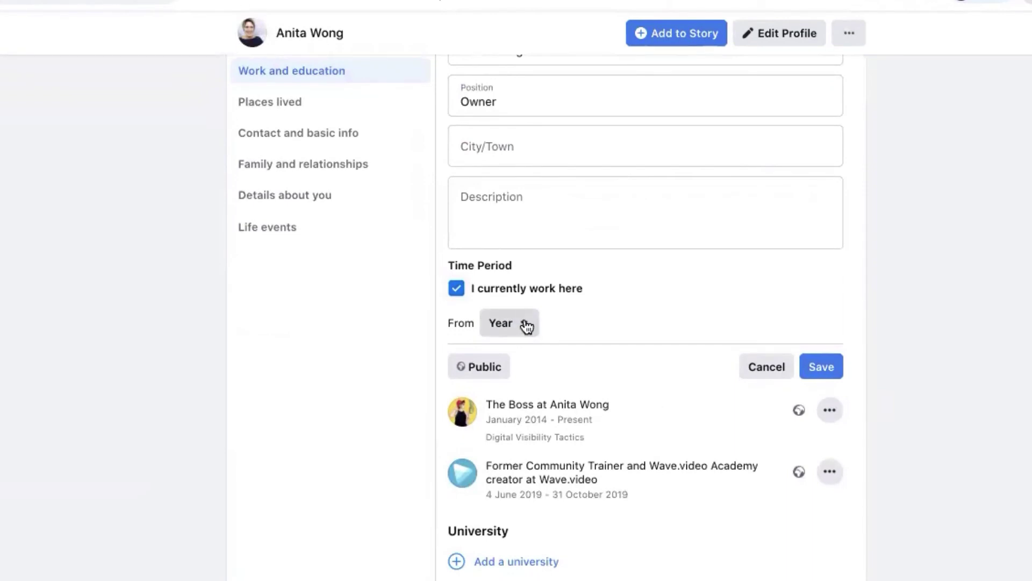
left_click(826, 366)
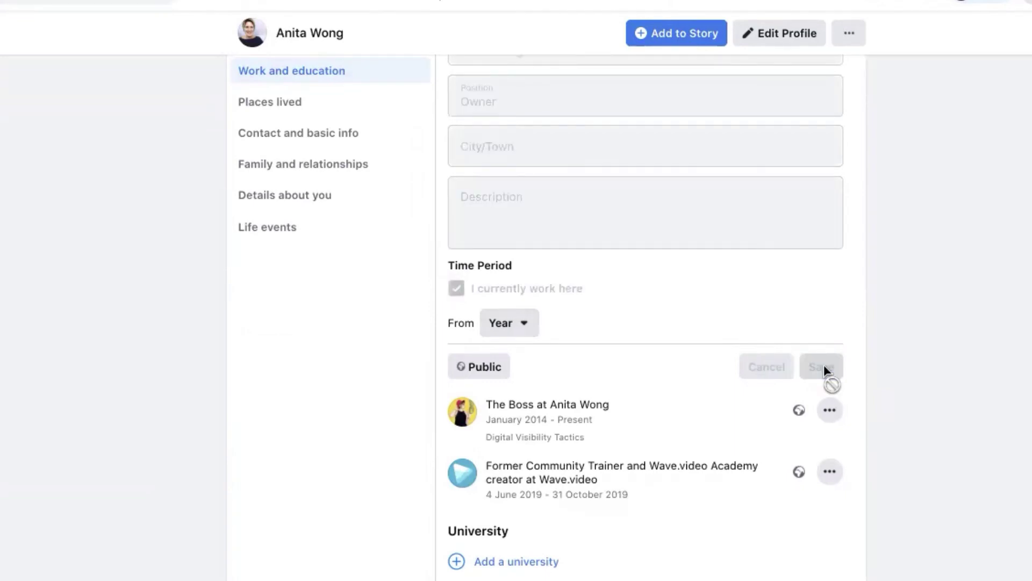
Show the About overview listing the Owner and The Boss roles.
scroll(825, 368, "up", 2)
scroll(826, 371, "up", 2)
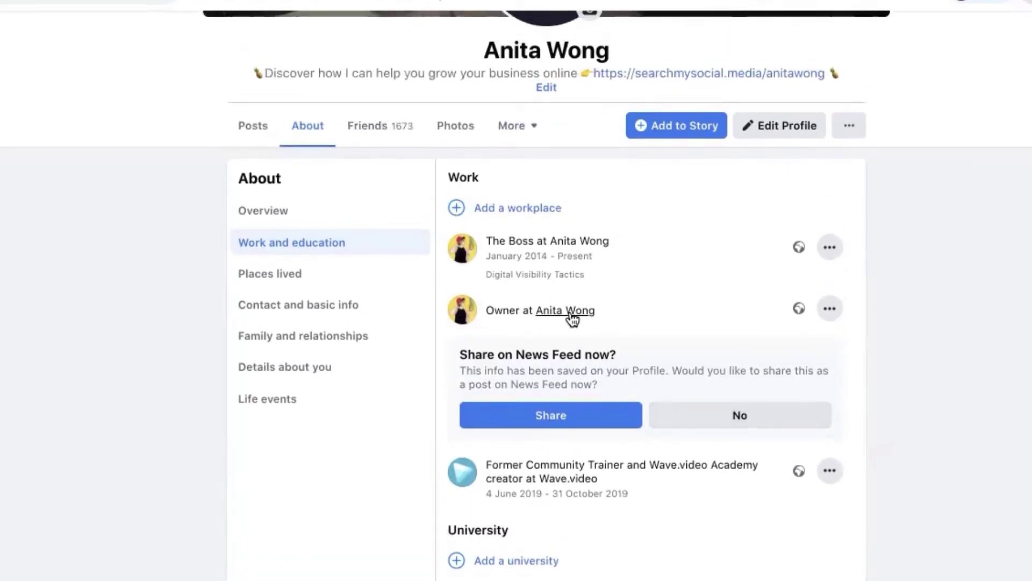
scroll(650, 306, "up", 2)
scroll(645, 306, "up", 1)
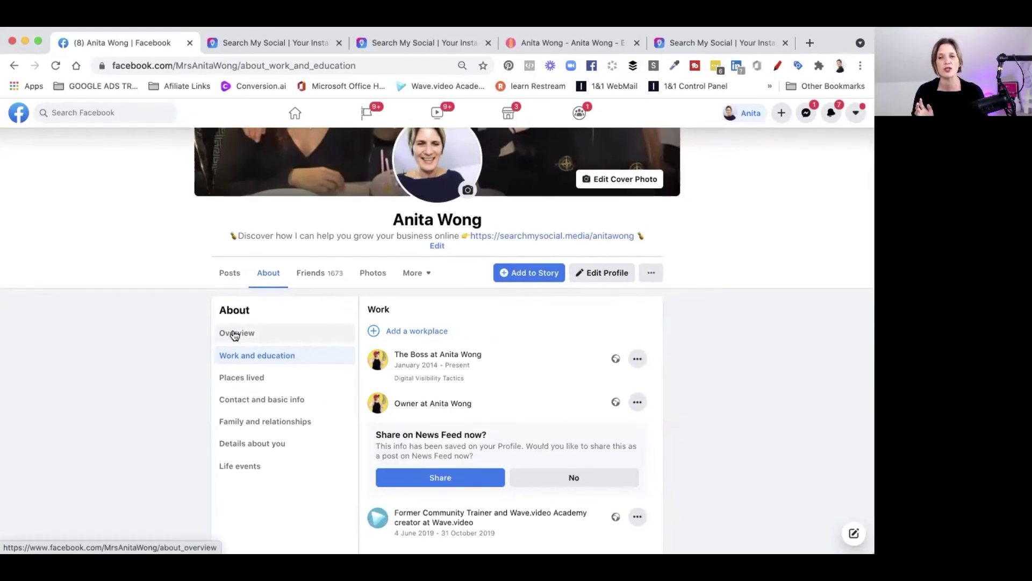
left_click(235, 333)
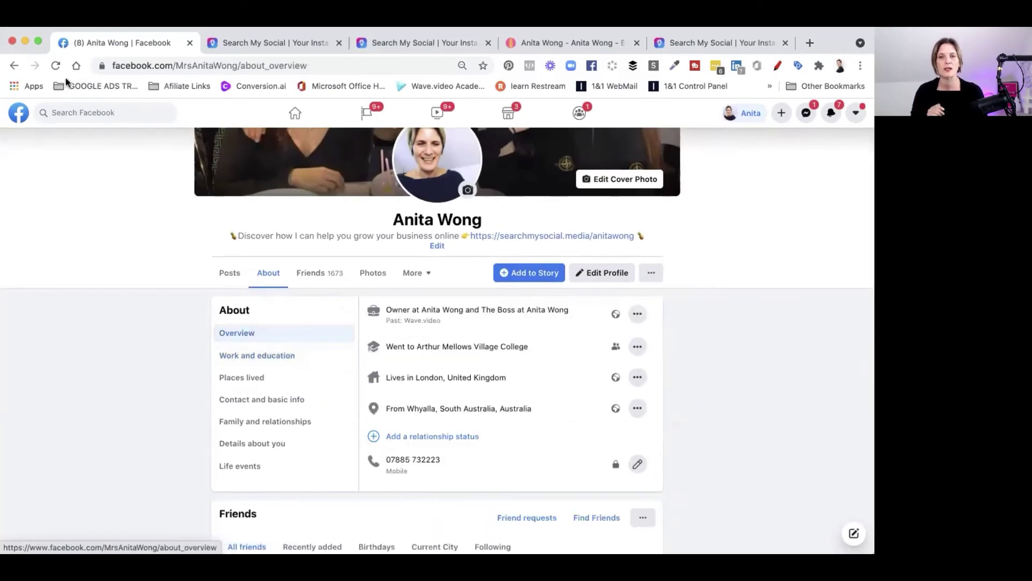
Go to the profile's main page and open the Anita Wong business Page from the Intro.
scroll(387, 235, "up", 1)
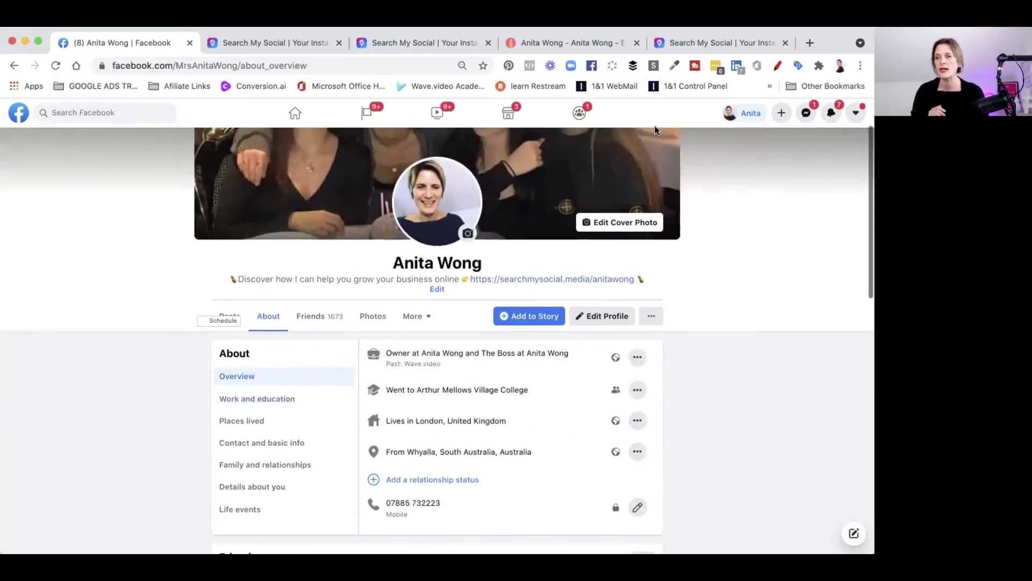
left_click(730, 115)
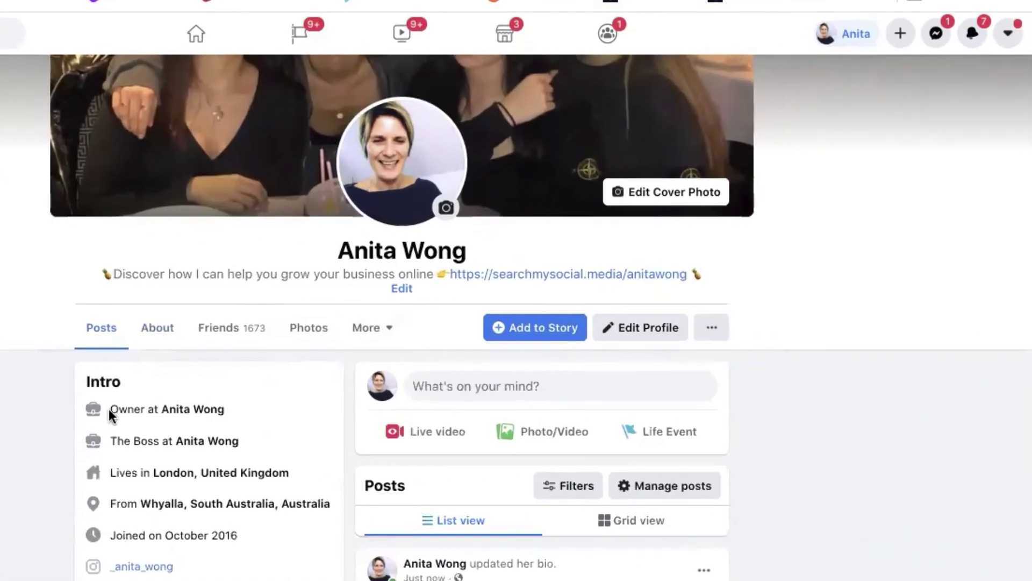
left_click(192, 412)
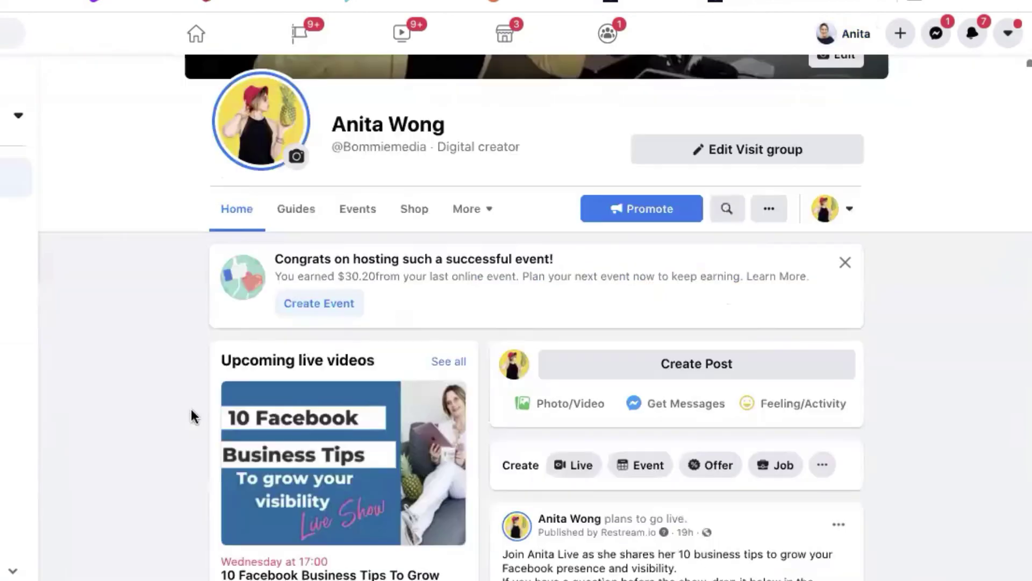